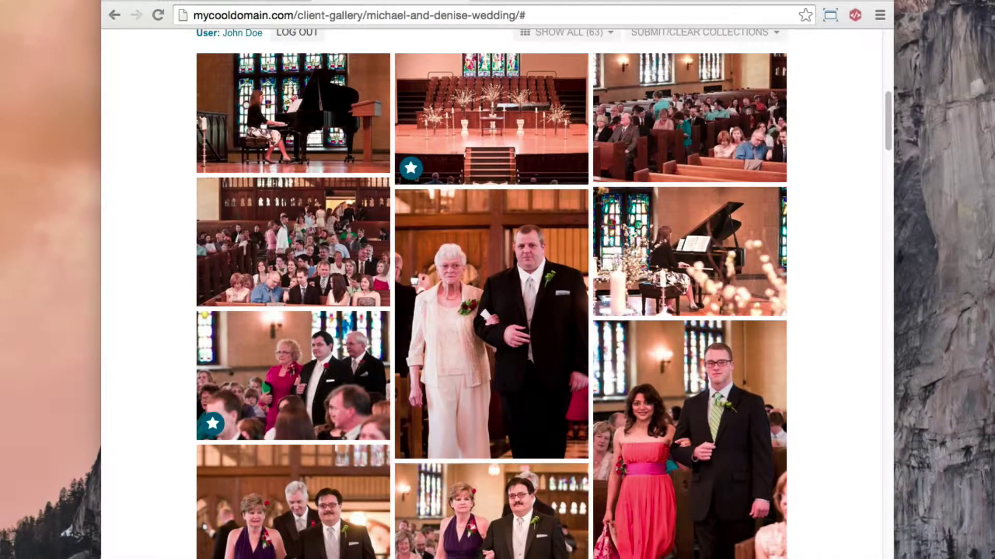
Star the altar, pew guests, grandmother and purple-dress photos to add them to Favorites
mouse_move(410, 183)
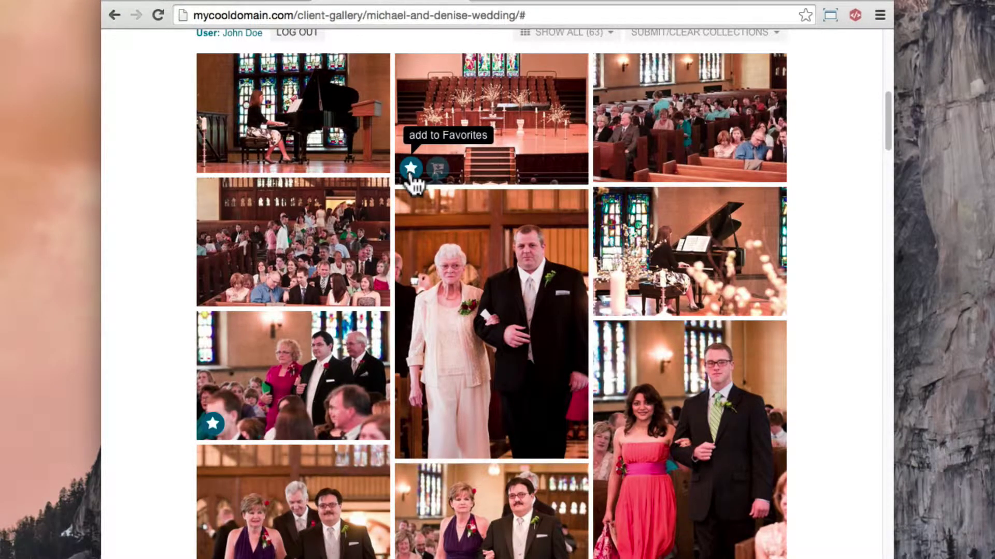
left_click(411, 171)
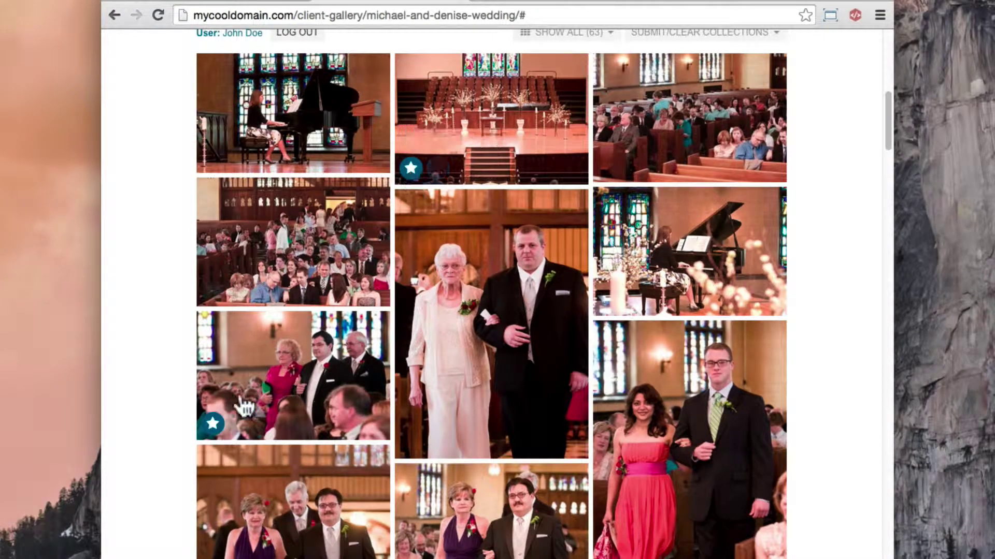
left_click(213, 425)
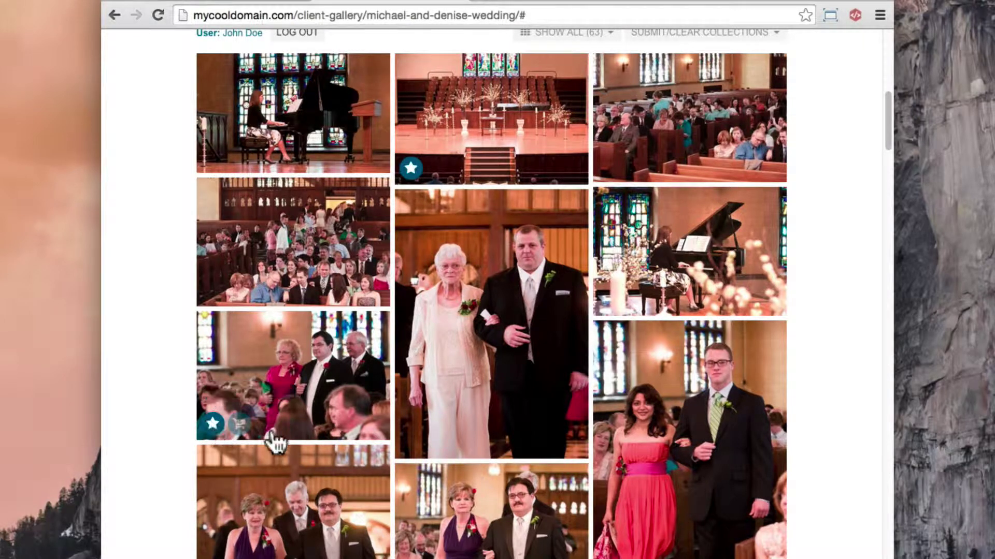
left_click(411, 443)
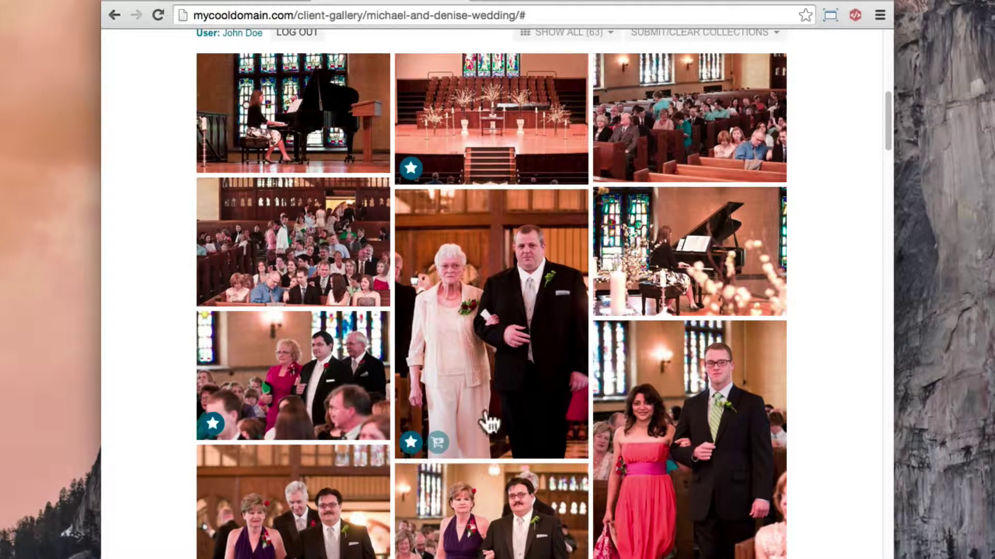
scroll(601, 336, "down", 7)
left_click(411, 205)
scroll(715, 333, "up", 10)
scroll(712, 331, "up", 3)
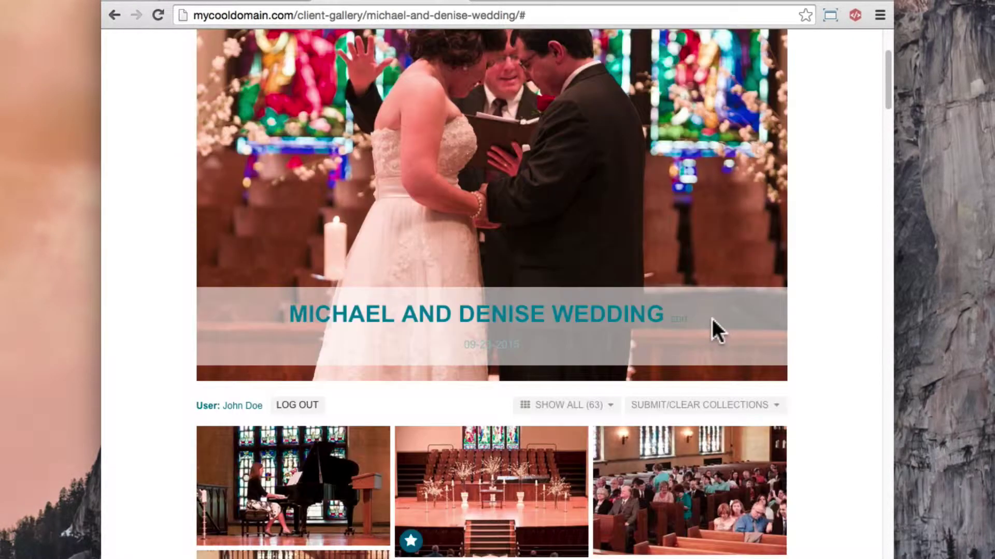
Choose Submit Favorites (5) from the collections dropdown and open the confirmation email
left_click(729, 405)
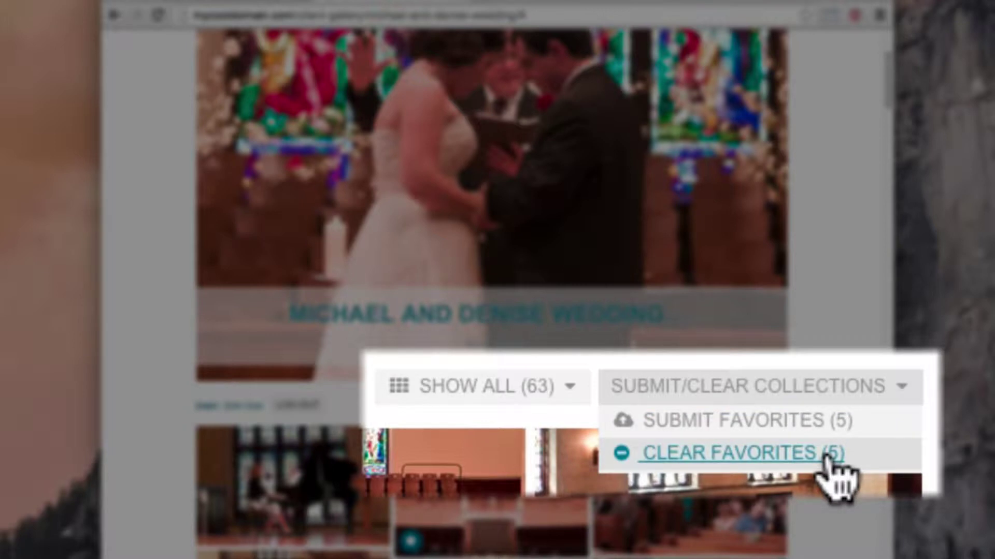
left_click(744, 418)
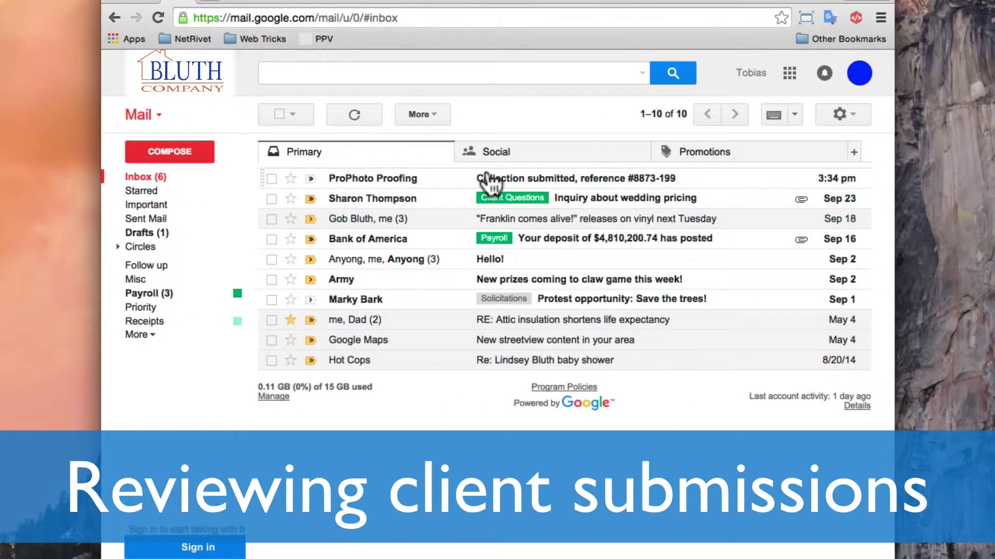
left_click(487, 178)
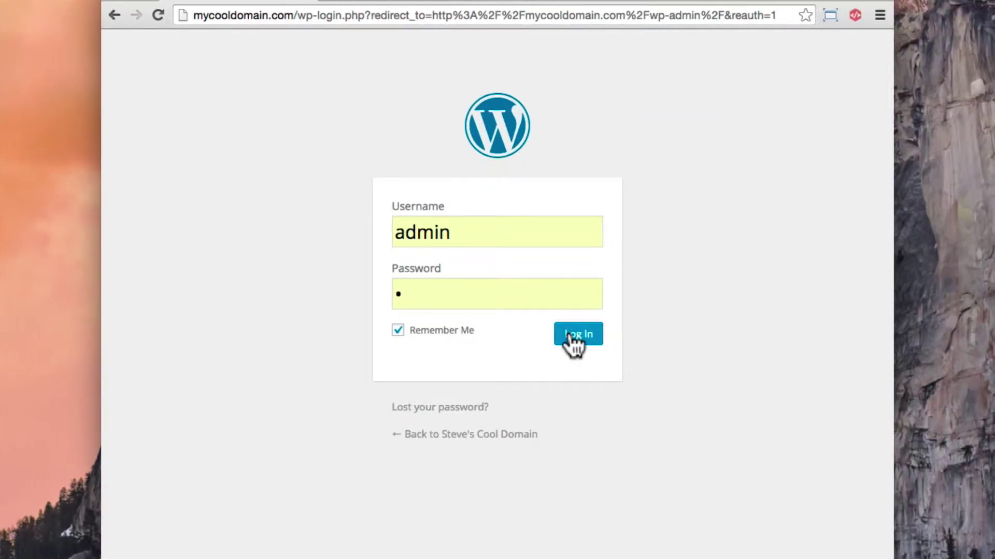
Log in to the WordPress admin and go to Proofing > Orders
left_click(572, 334)
mouse_move(193, 273)
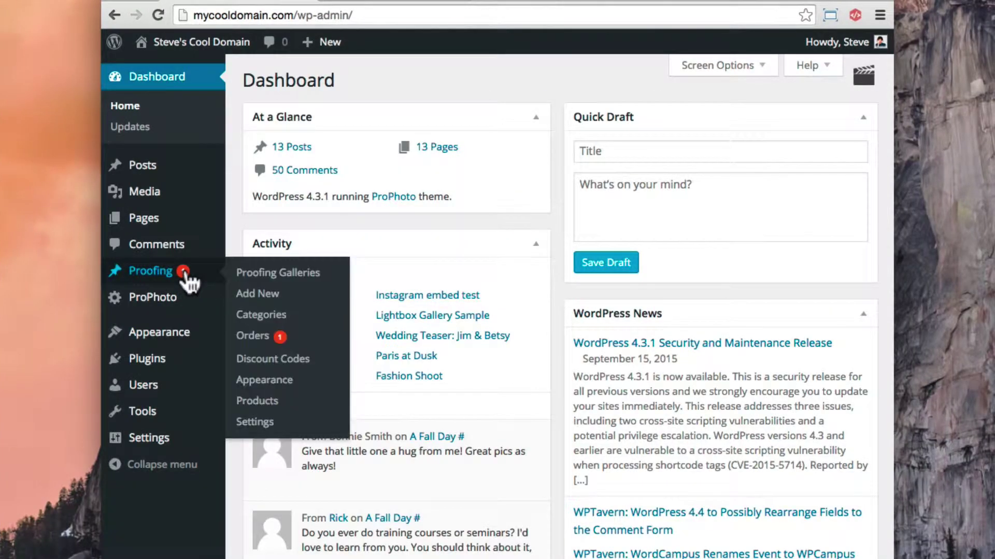
left_click(275, 337)
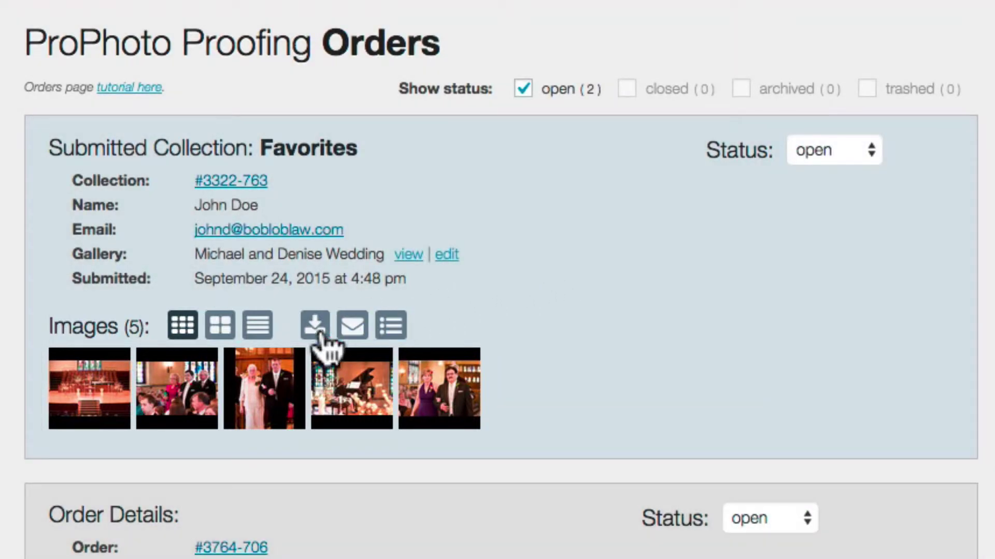
Switch Images (5) to list view to see each photo's filename, links and comments
left_click(258, 327)
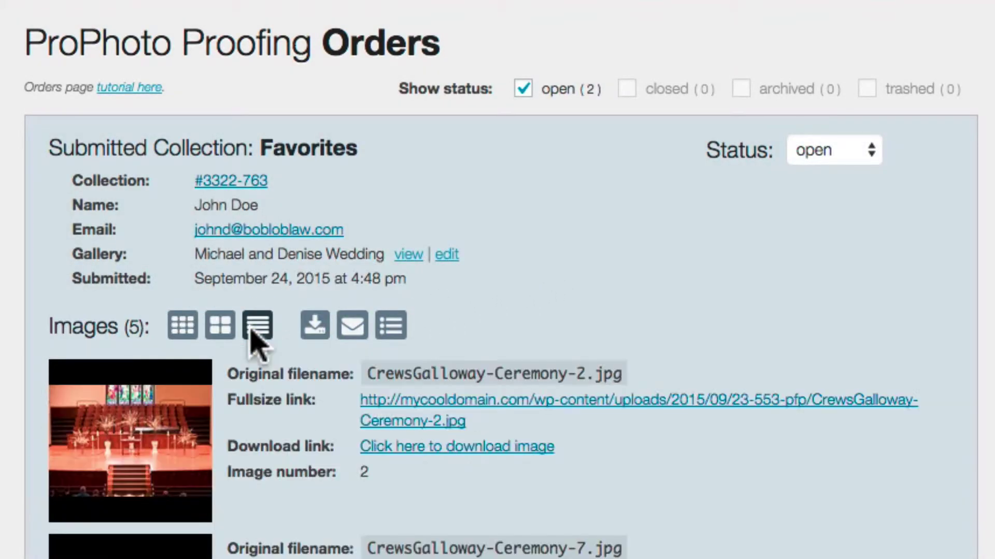
scroll(952, 293, "down", 7)
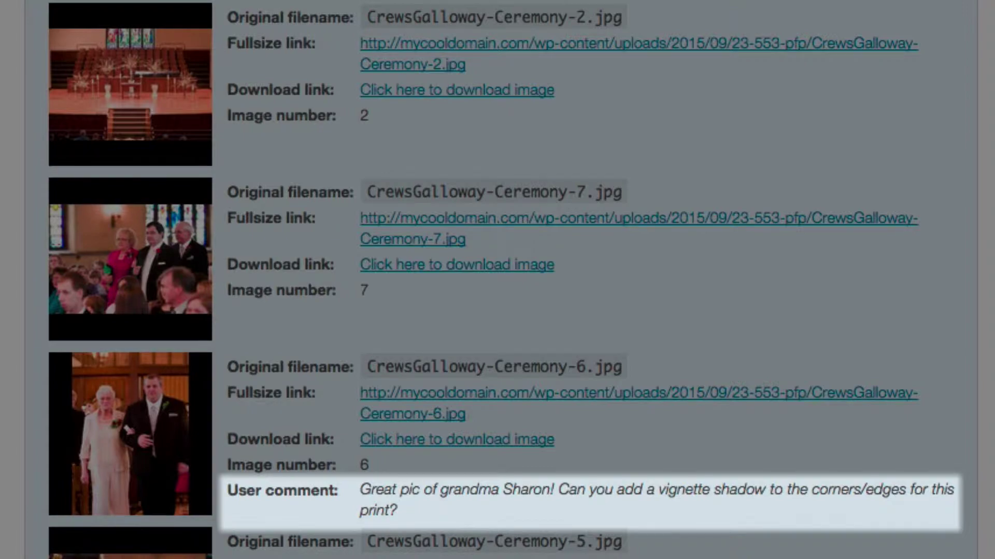
scroll(498, 279, "up", 5)
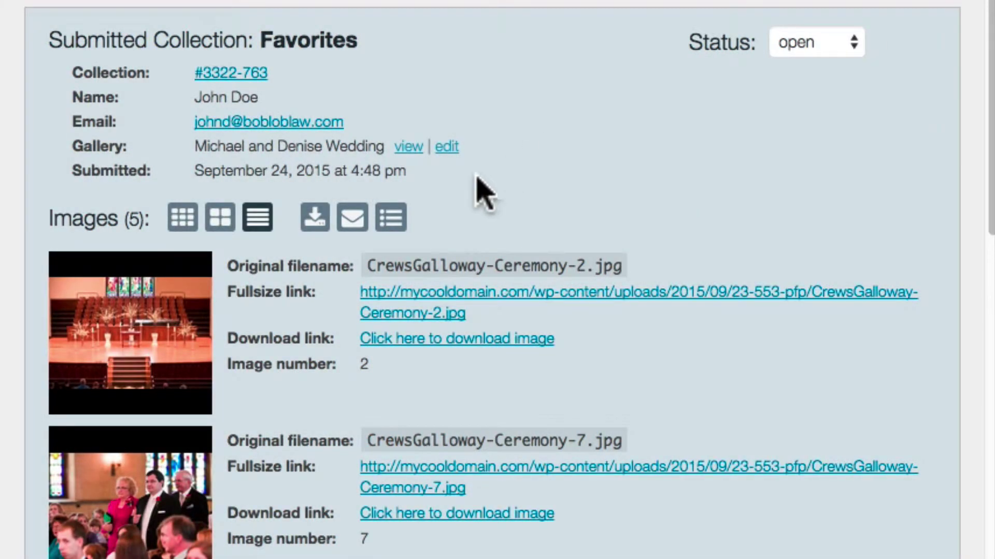
Copy the comma-separated filename list and switch to Lightroom's text filter field options
left_click(391, 218)
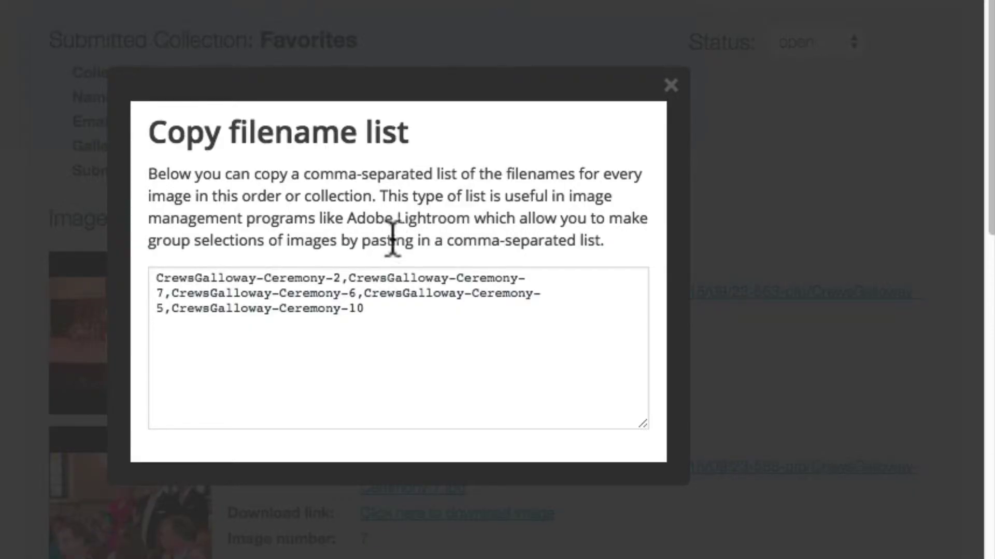
left_click_drag(386, 307, 175, 282)
right_click(237, 286)
left_click(282, 381)
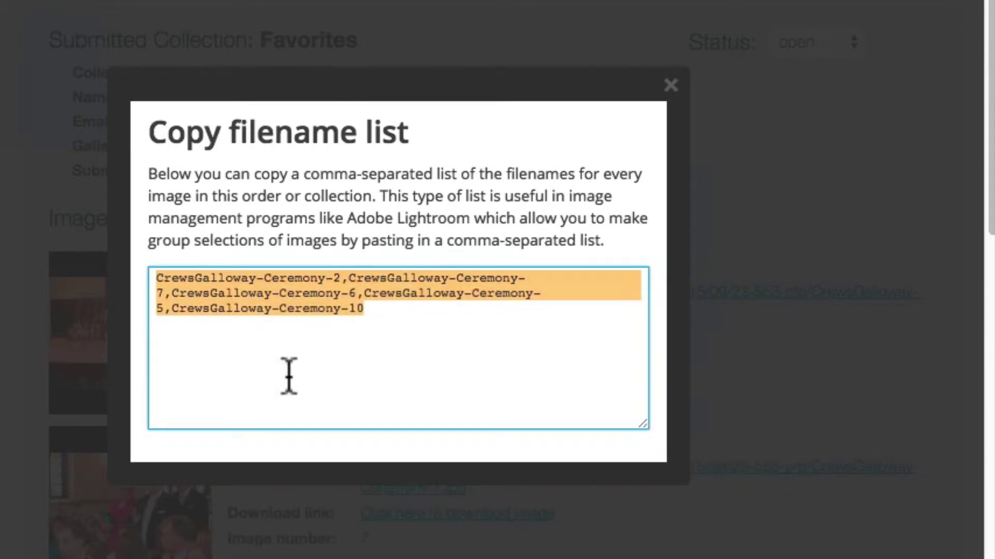
key("ctrl+Right")
left_click(550, 59)
Filter Lightroom by Filename Contains the pasted list, leaving the five Favorites photos
left_click(552, 78)
left_click(630, 58)
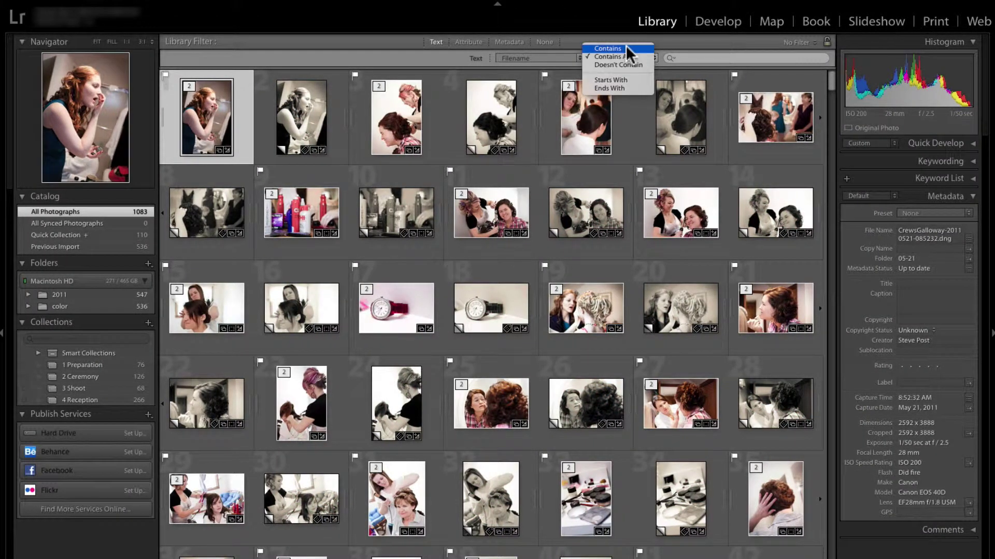
left_click(628, 52)
left_click(709, 58)
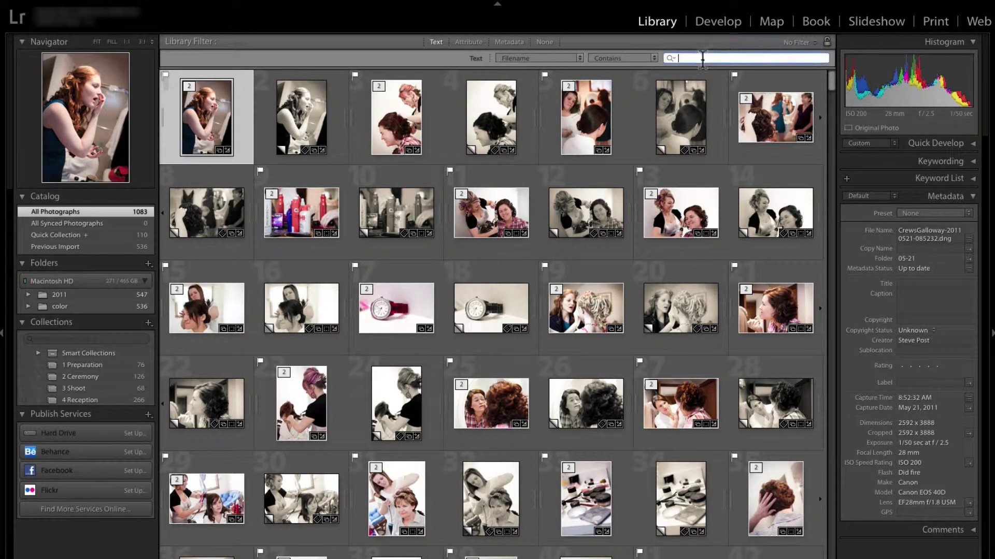
right_click(703, 58)
left_click(725, 87)
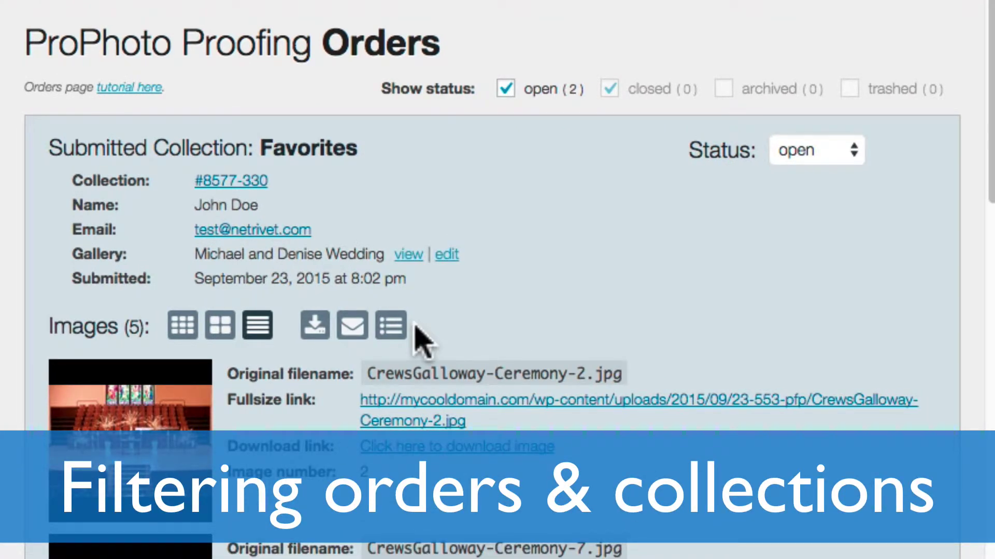
Set the Submitted Collection's Status dropdown to closed
left_click(850, 151)
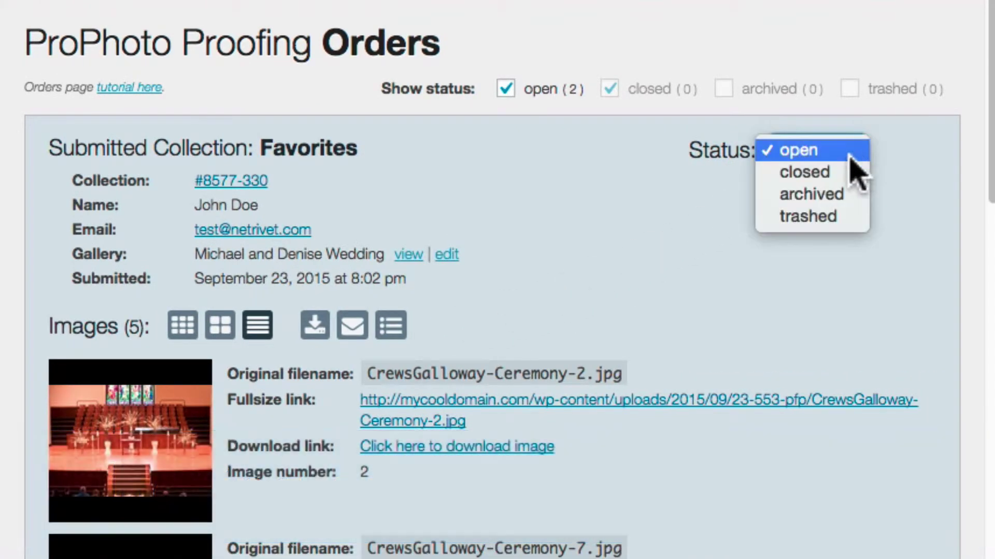
left_click(849, 176)
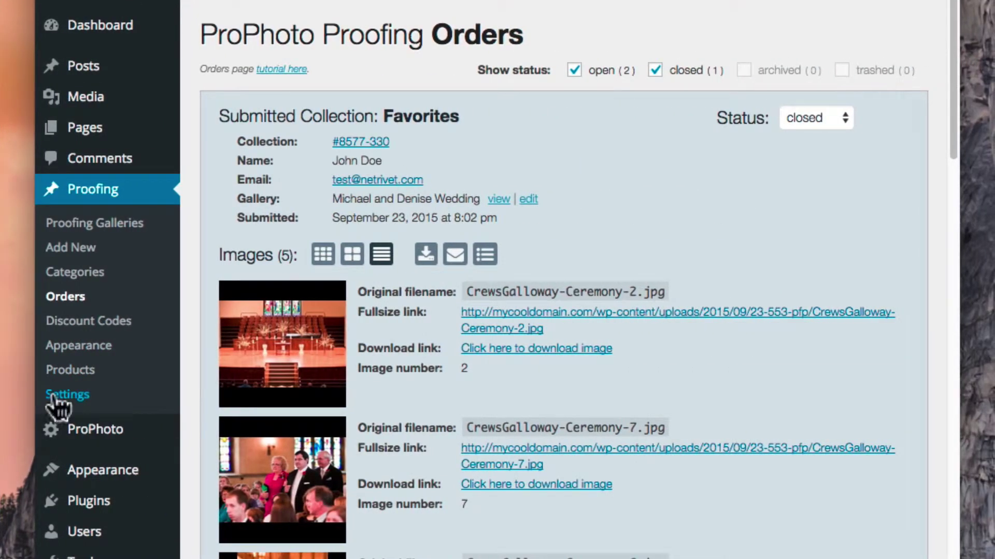
Go to Proofing > Settings and show the Collections tab
left_click(57, 399)
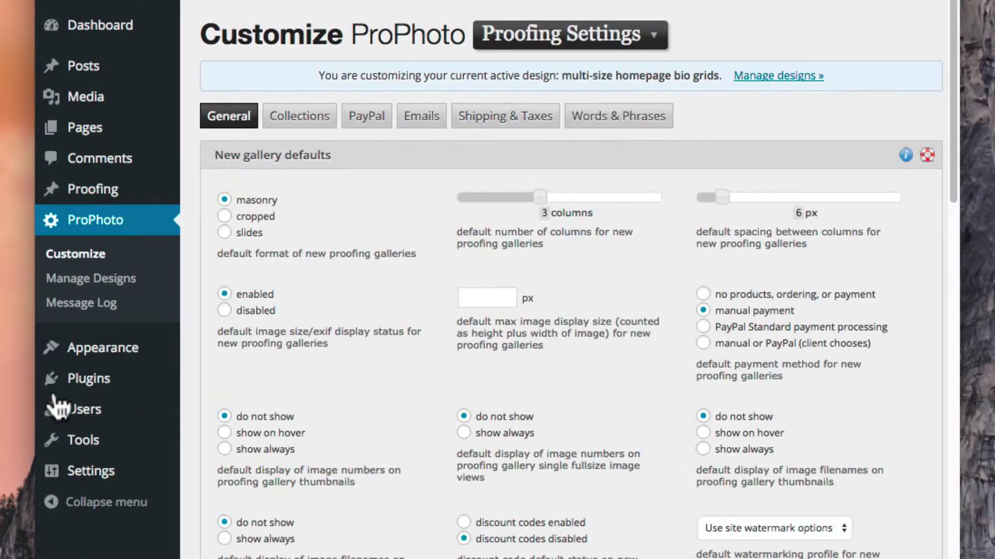
left_click(309, 127)
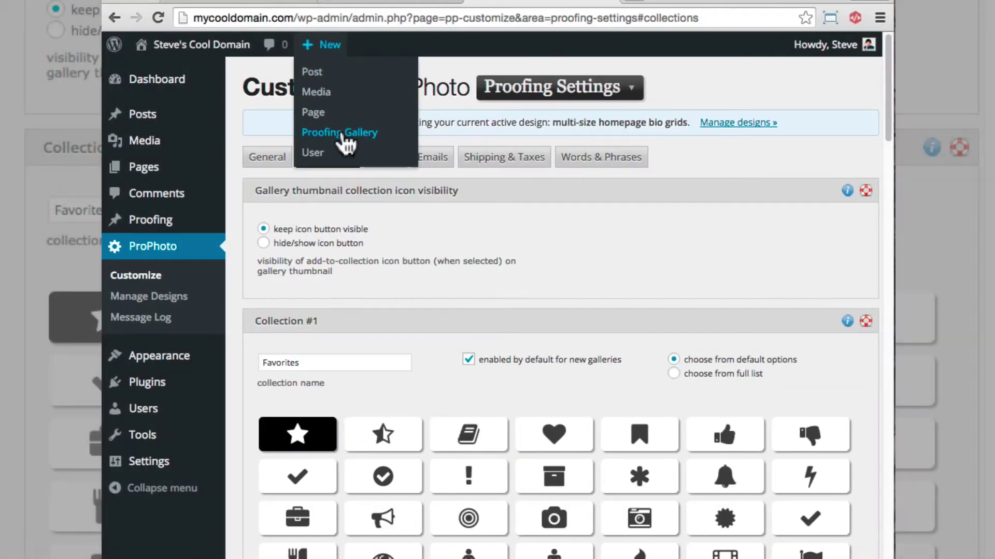
left_click(344, 136)
scroll(450, 322, "down", 3)
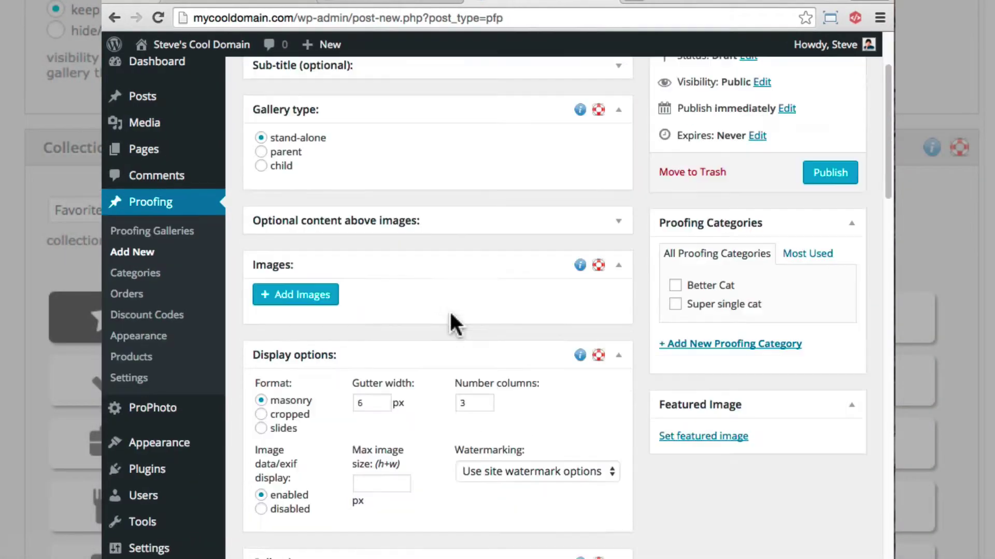
scroll(449, 309, "down", 7)
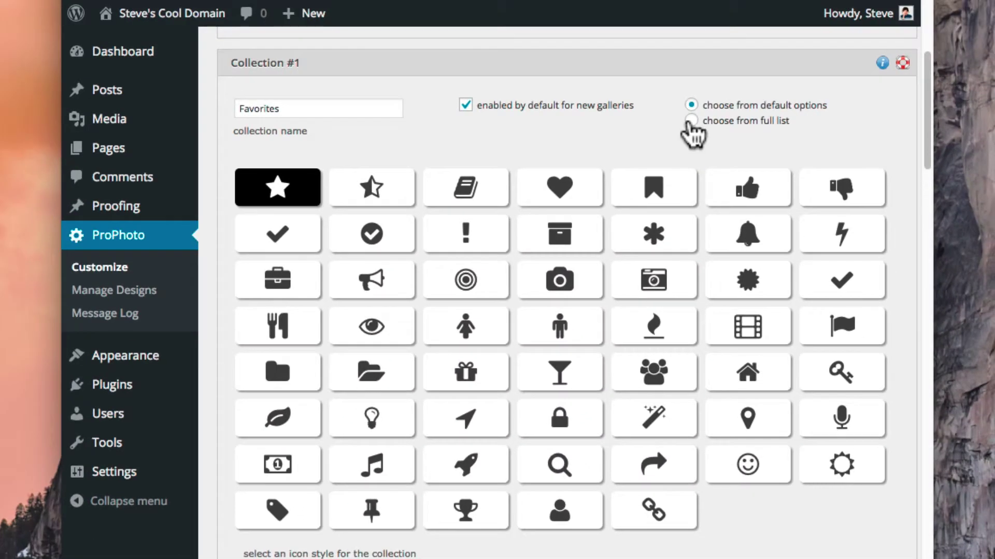
Set Collection #1's icon to 'choose from full list' and select the custom icon slug field
left_click(689, 92)
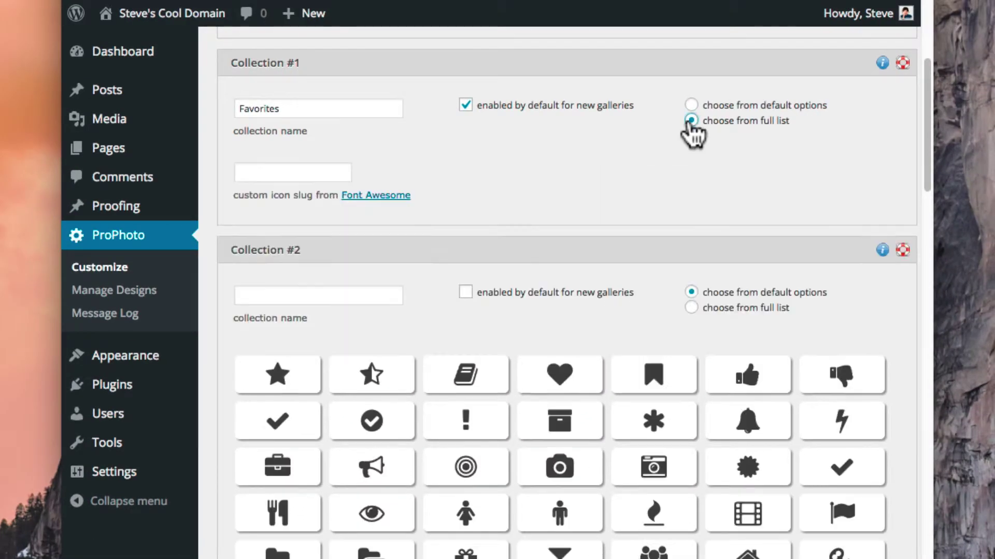
left_click(322, 174)
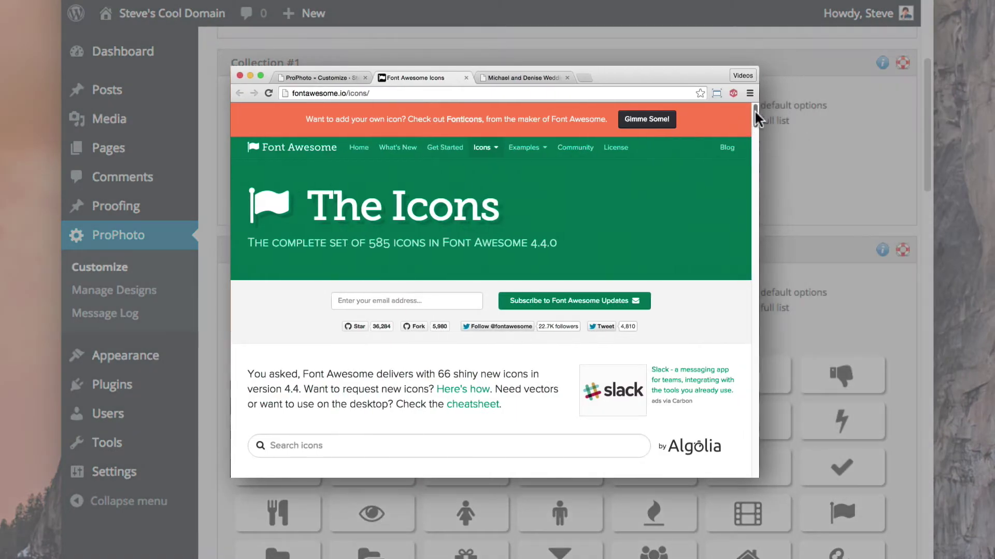
scroll(755, 116, "down", 10)
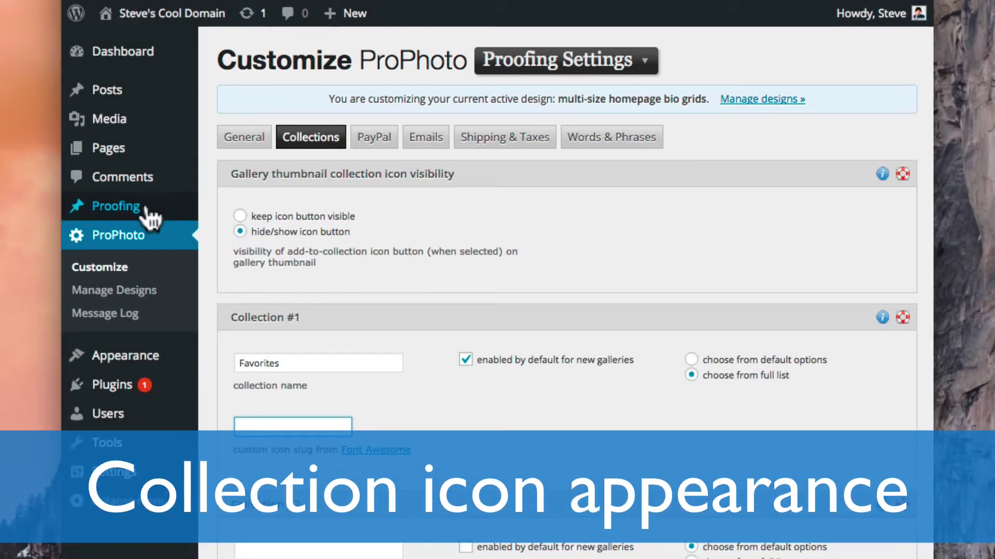
Open Proofing > Appearance and scroll to the Image action button appearance options
mouse_move(151, 210)
left_click(253, 331)
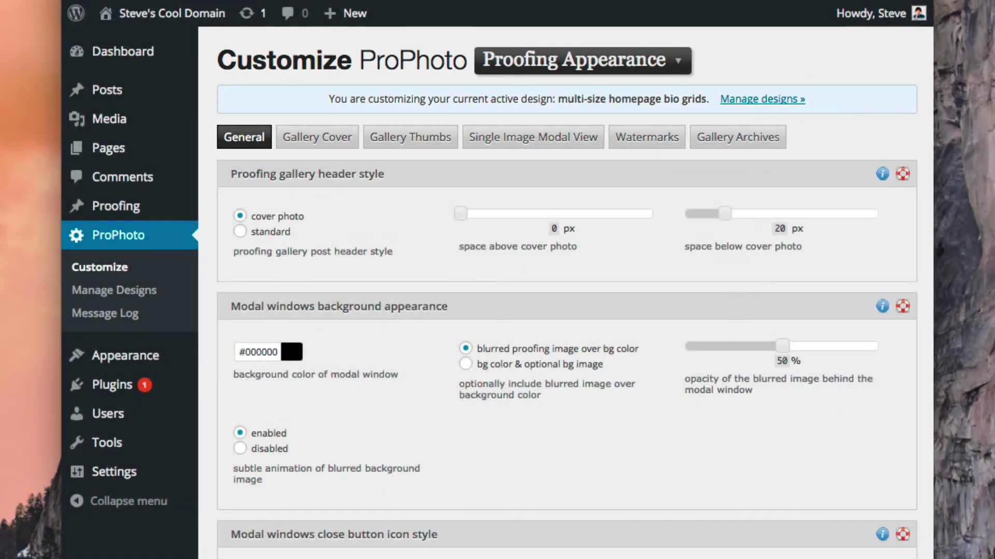
scroll(597, 212, "down", 12)
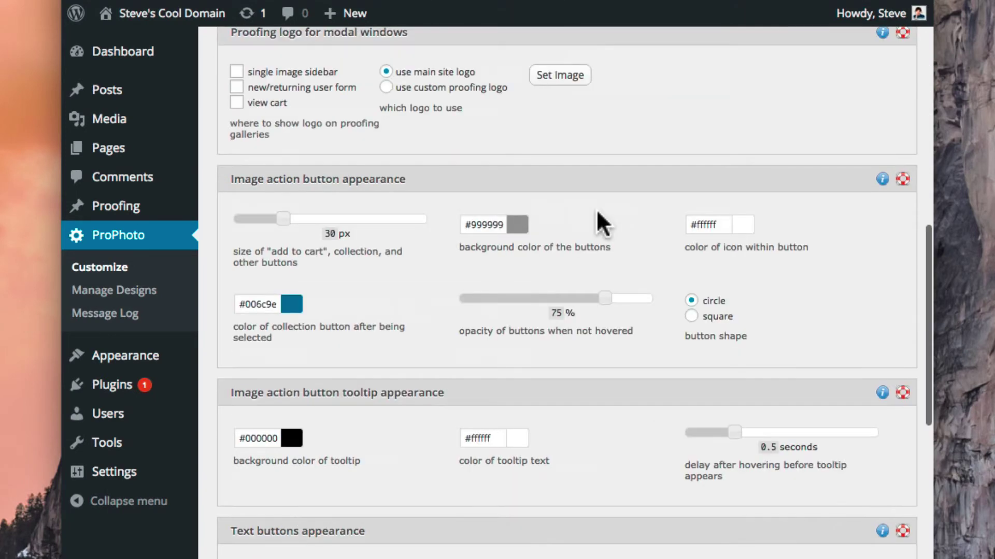